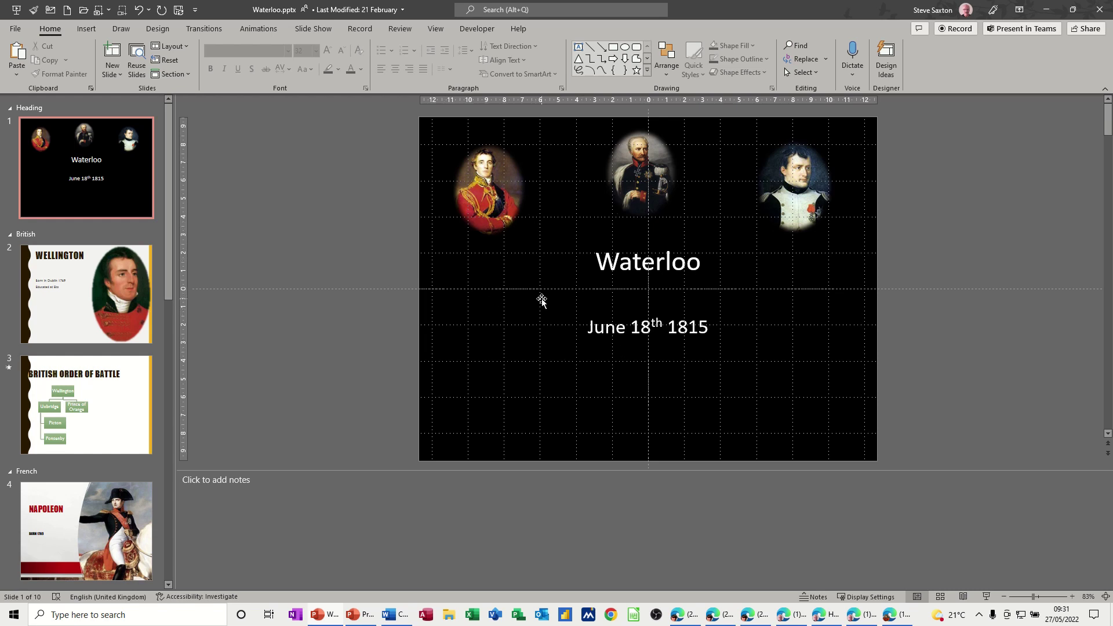
Look over the Create Handouts export option, then preview the Waterloo presentation on the Print page.
click(16, 32)
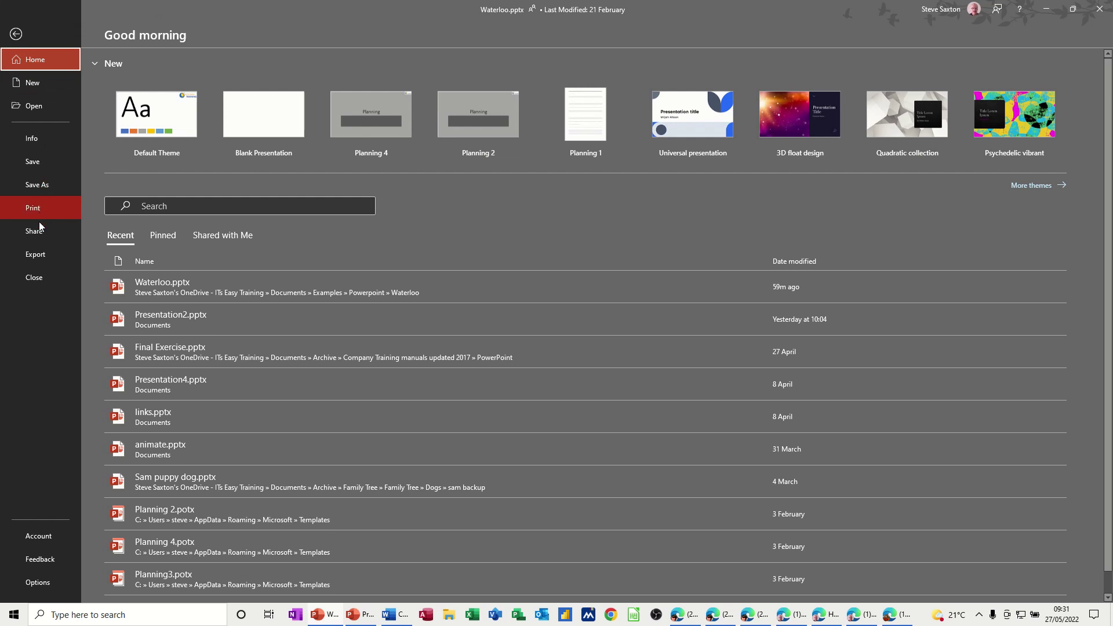
click(41, 253)
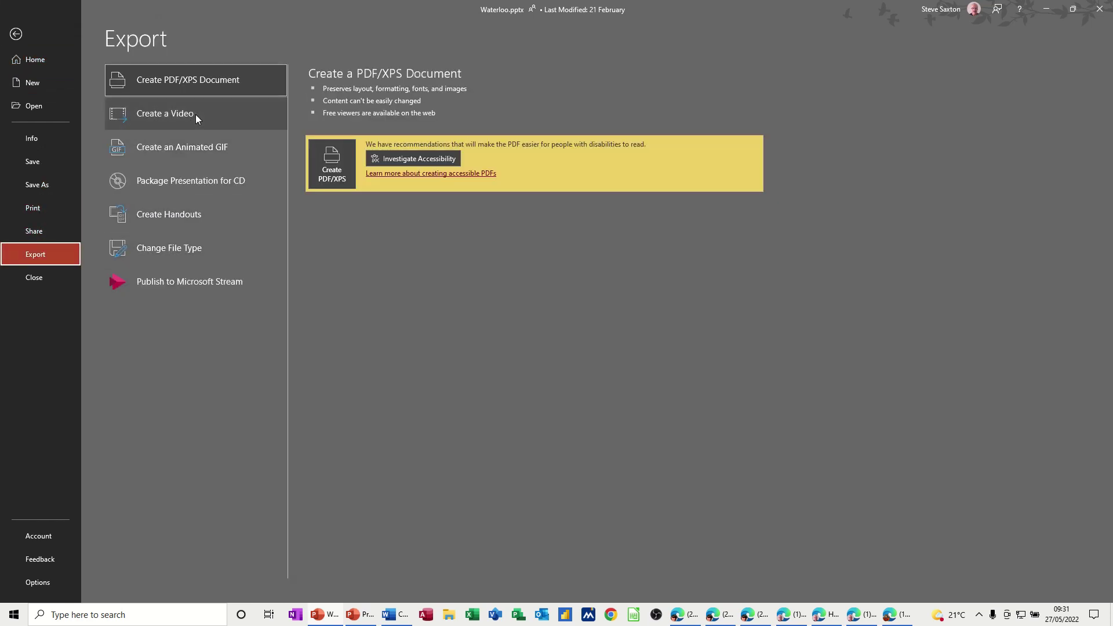
click(172, 213)
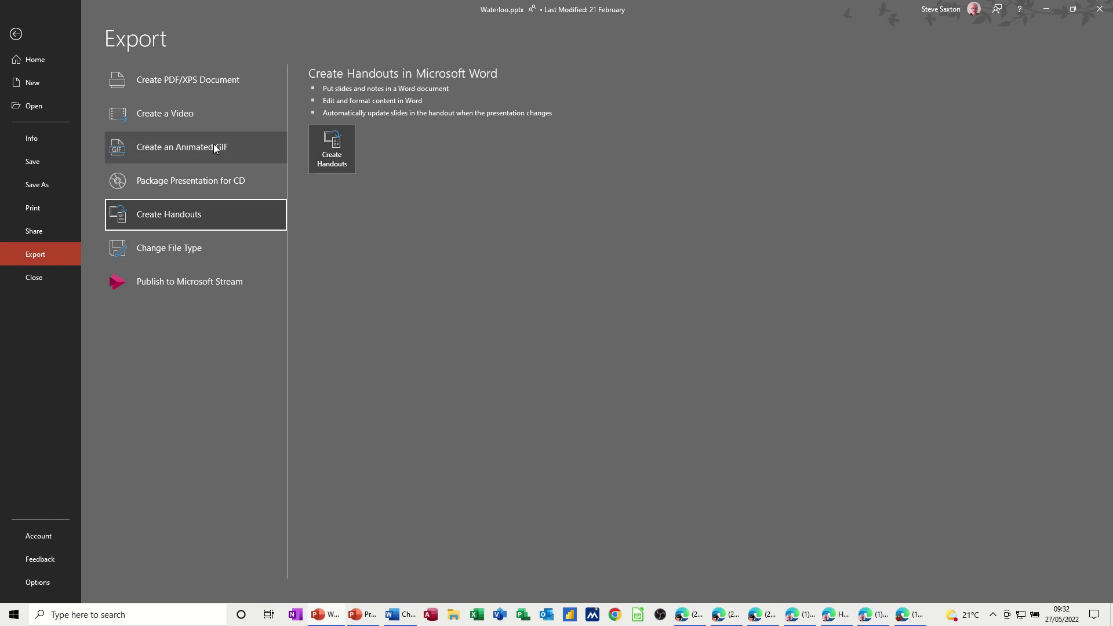
click(37, 210)
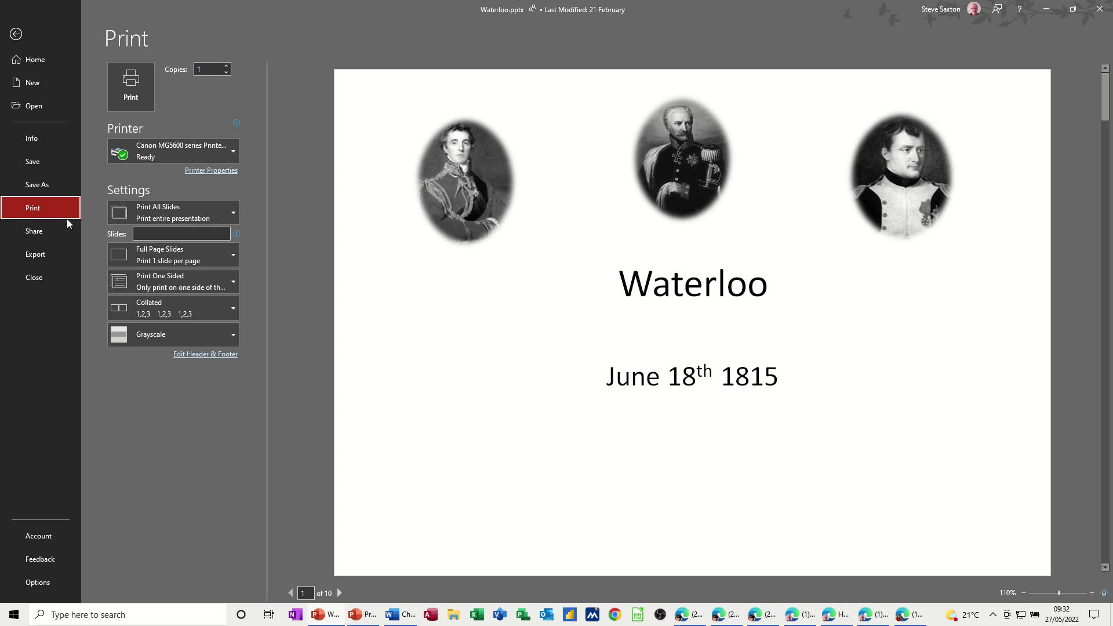
Preview the print layout as Outline, then switch it to Handouts with 3 slides per page.
click(234, 216)
click(233, 216)
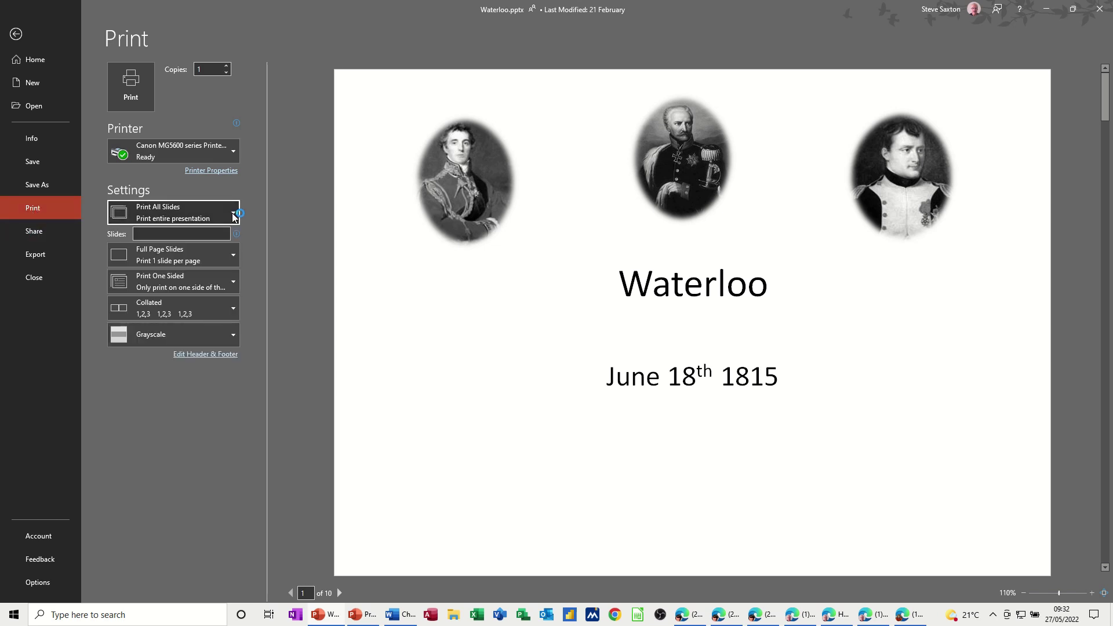
click(225, 257)
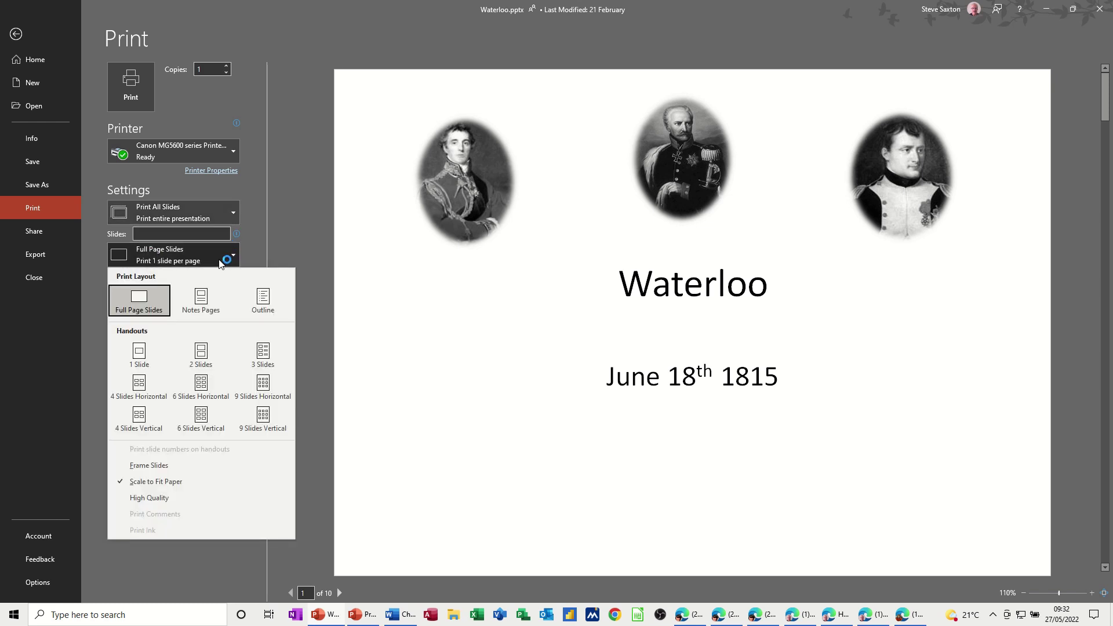
click(264, 301)
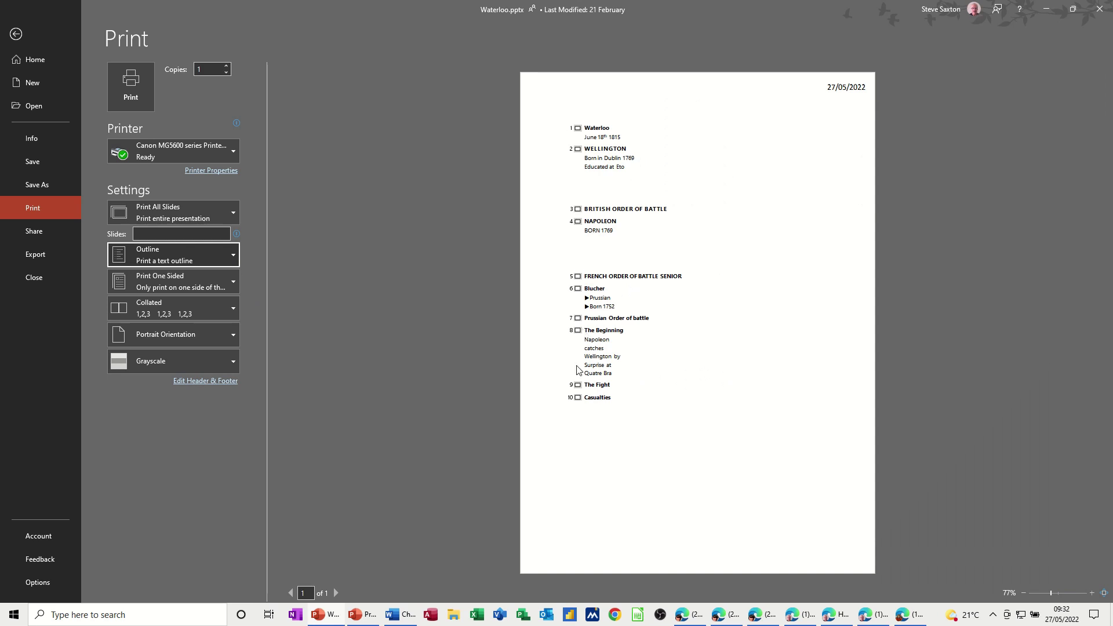
click(233, 256)
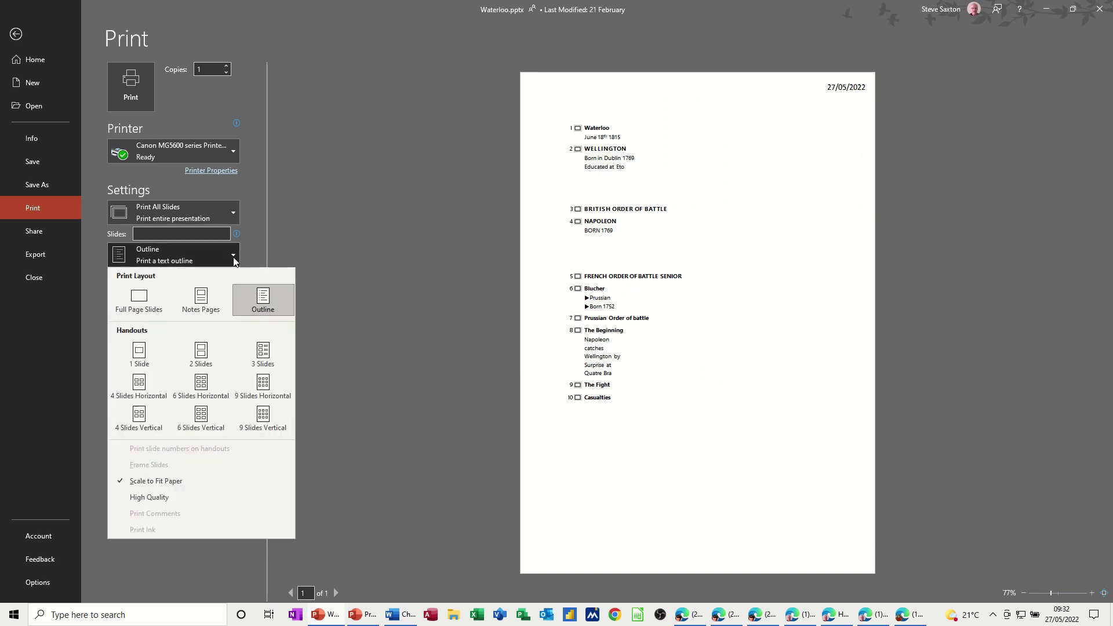
click(261, 358)
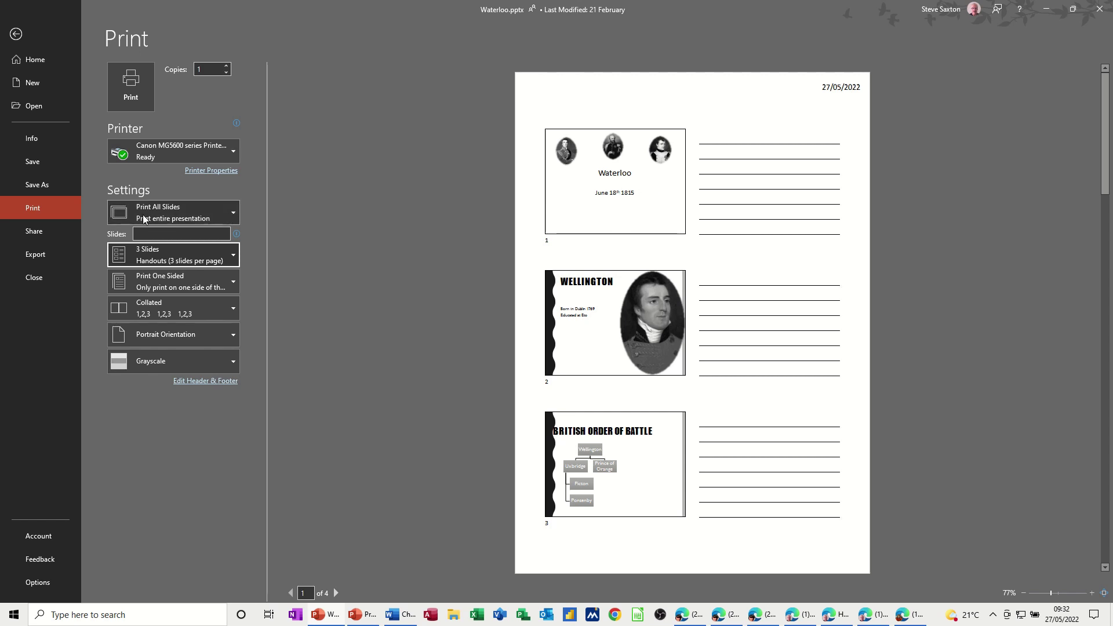
Create Word handouts with blank lines next to slides, using Paste link.
click(33, 255)
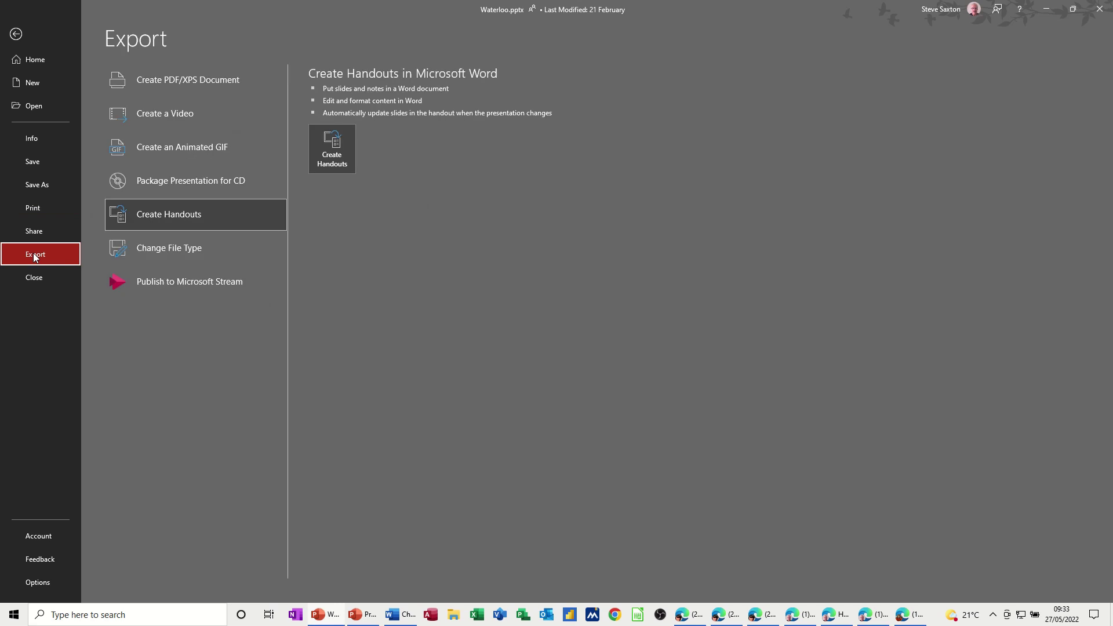
click(333, 152)
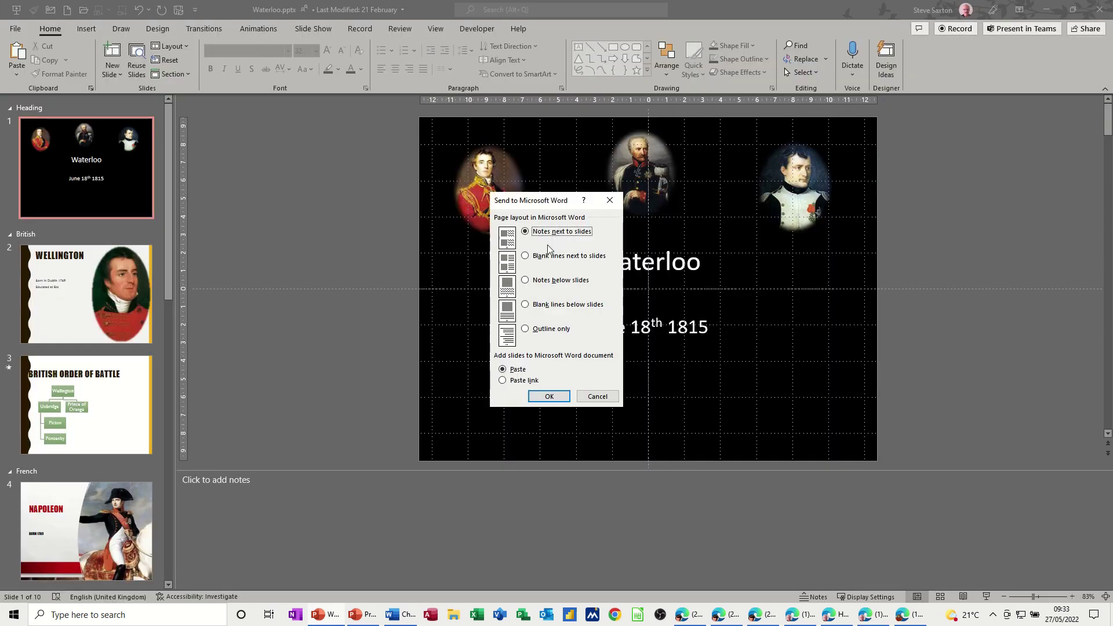
click(529, 258)
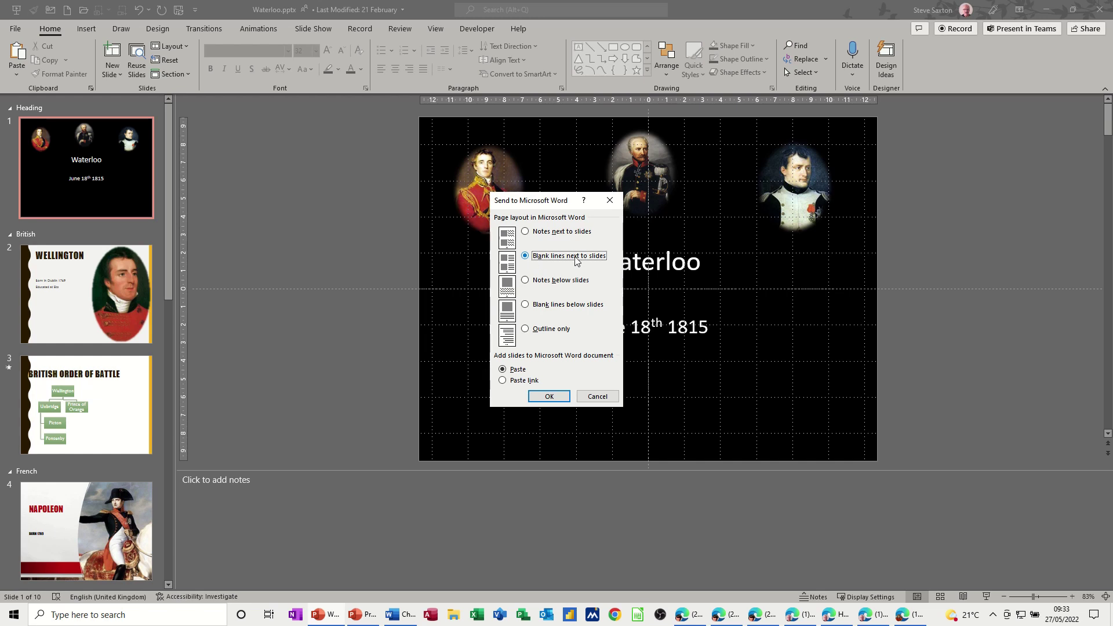
click(502, 381)
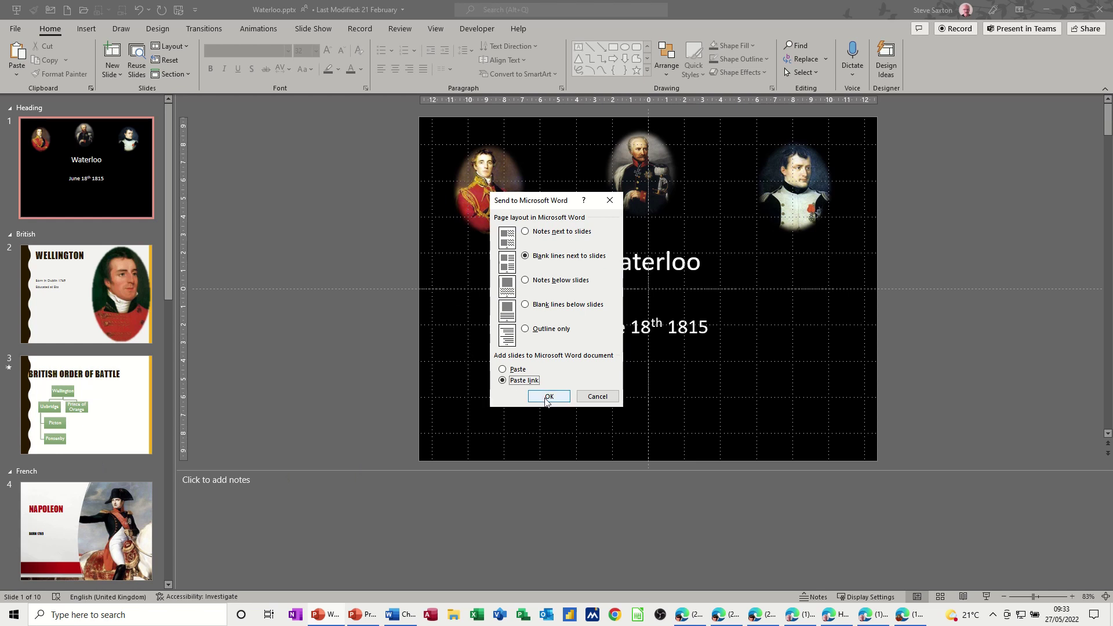
click(546, 398)
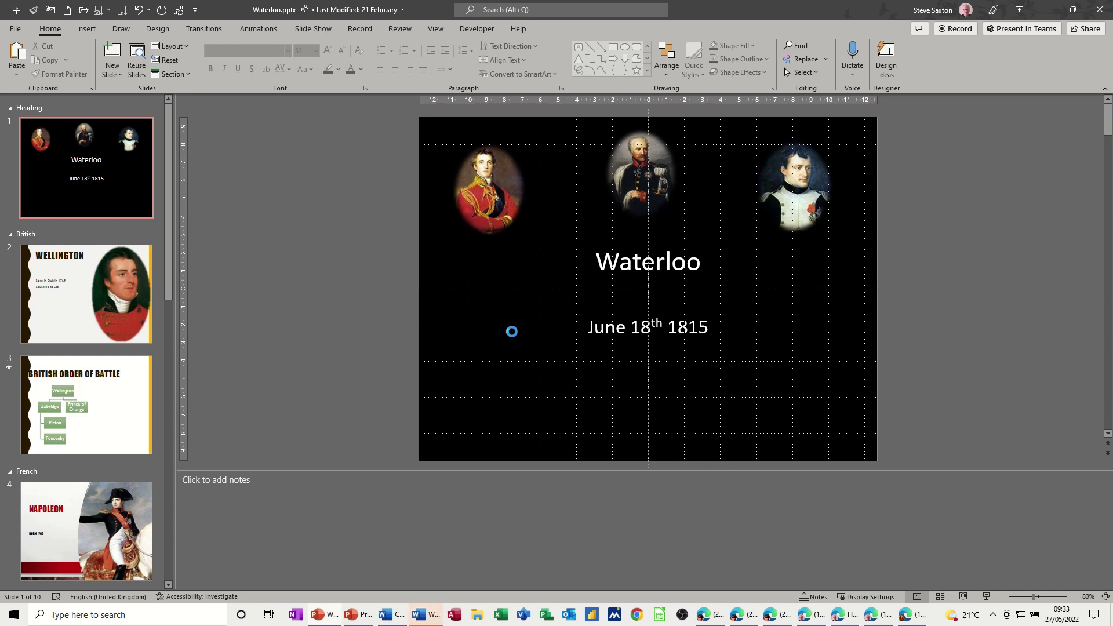
Check the 5-page Word handout of slides with note lines, then return to Waterloo.pptx.
click(430, 614)
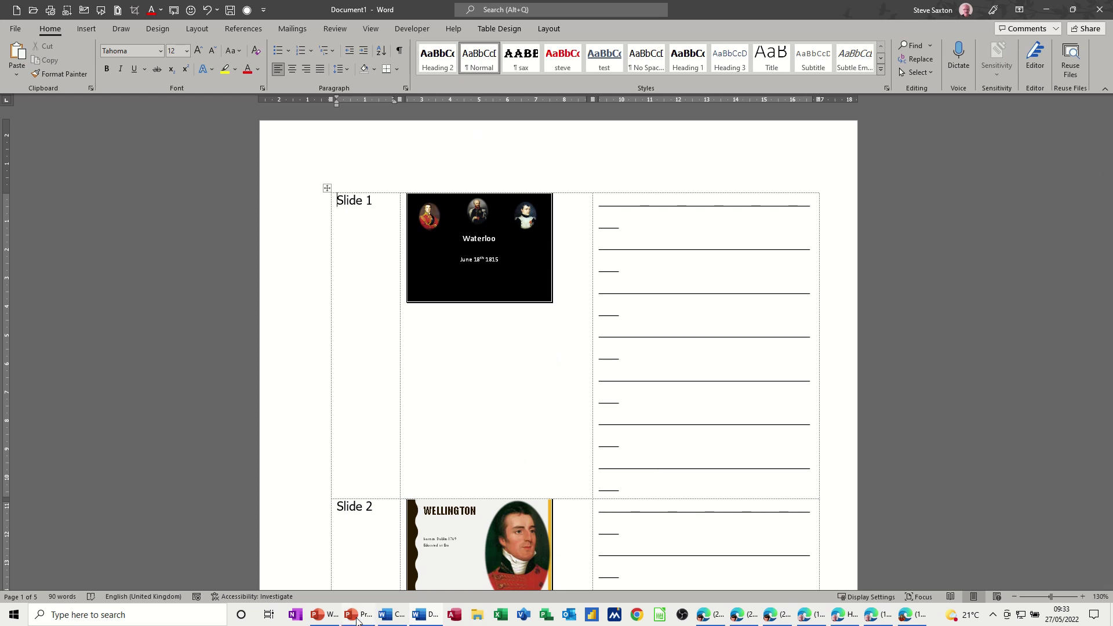
mouse_move(359, 614)
click(289, 574)
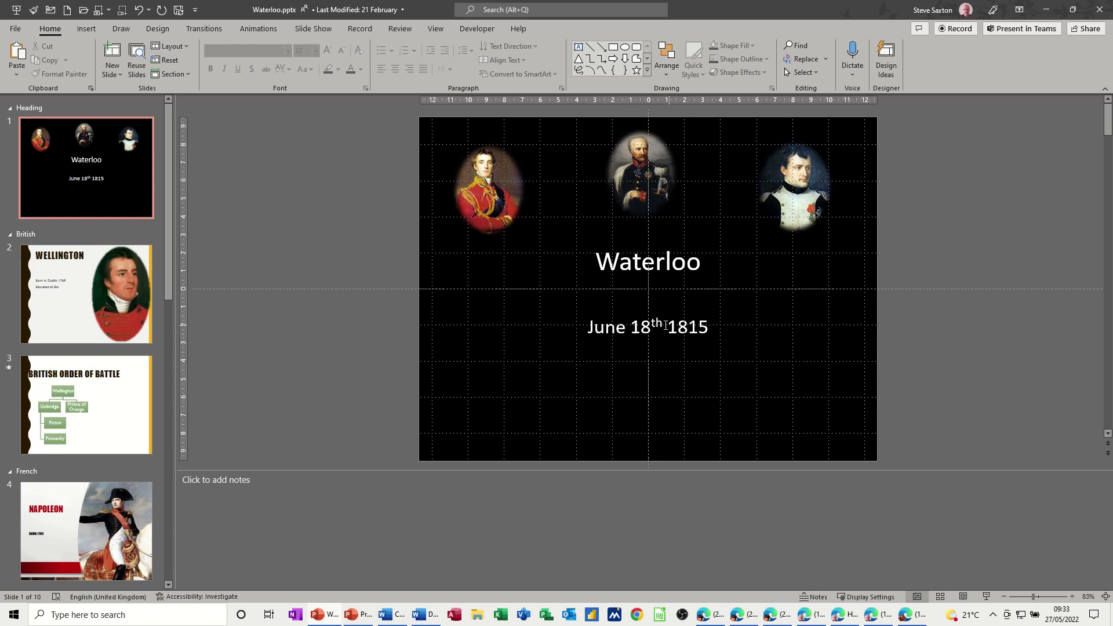
Change the title slide's year from 1815 to 2022, then go back to the Word handout.
drag(671, 325, 711, 326)
text(2022)
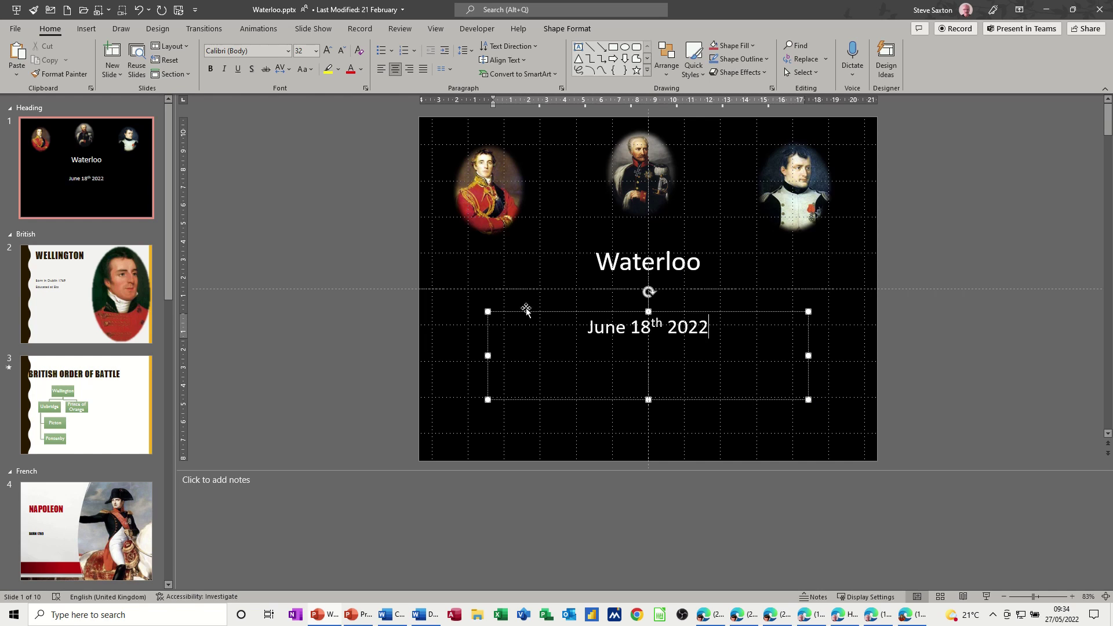
click(469, 325)
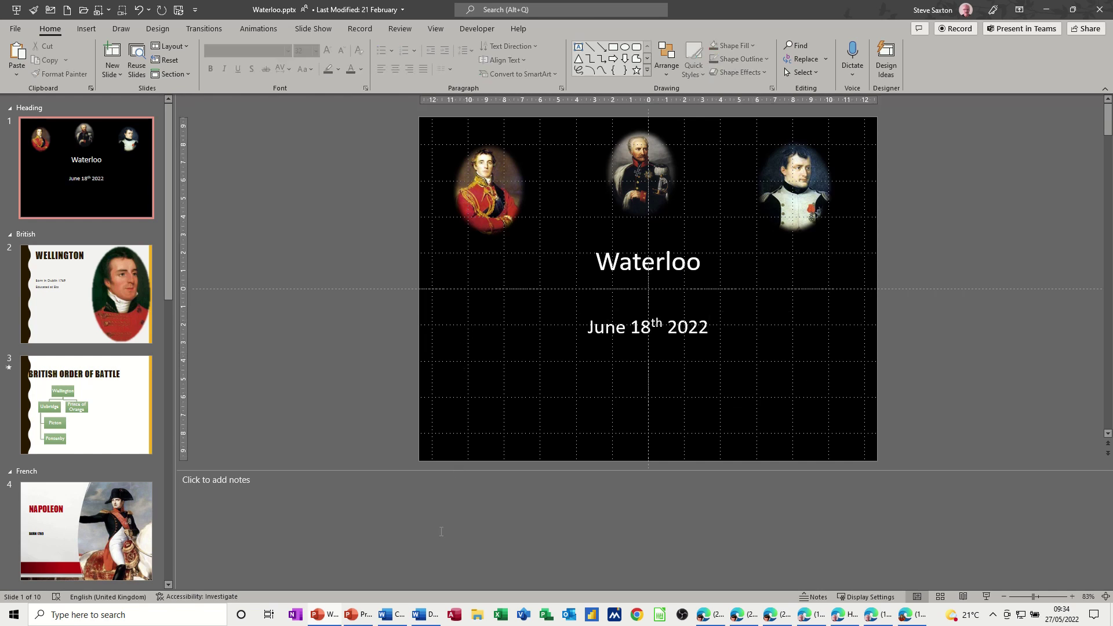
click(437, 607)
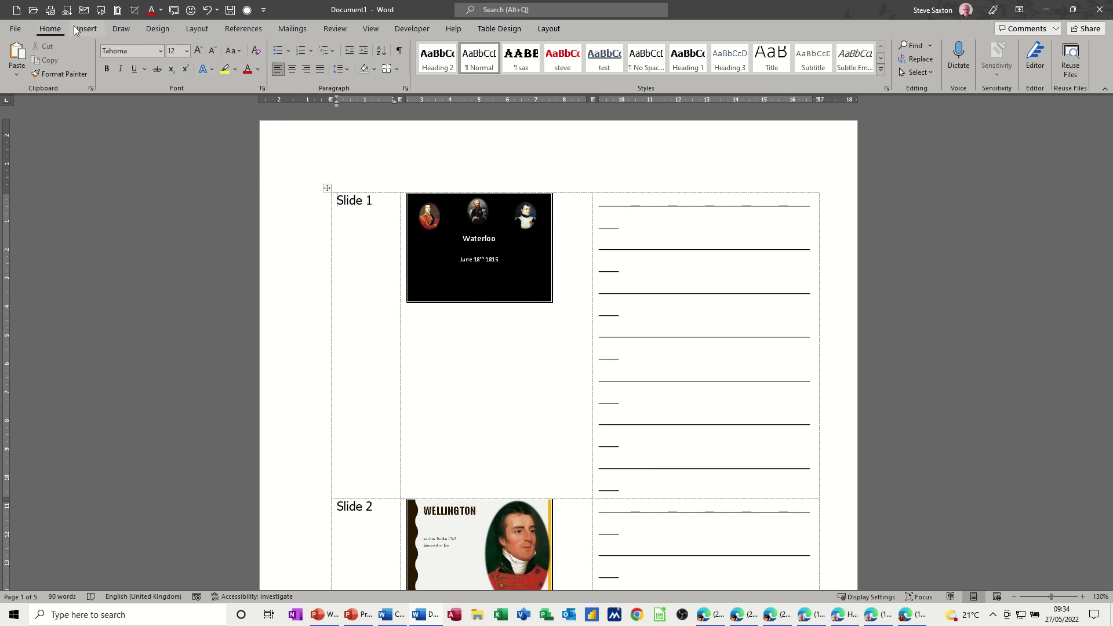
Save the handout as Slide 12.docx, then select the table and update its linked slides.
click(232, 13)
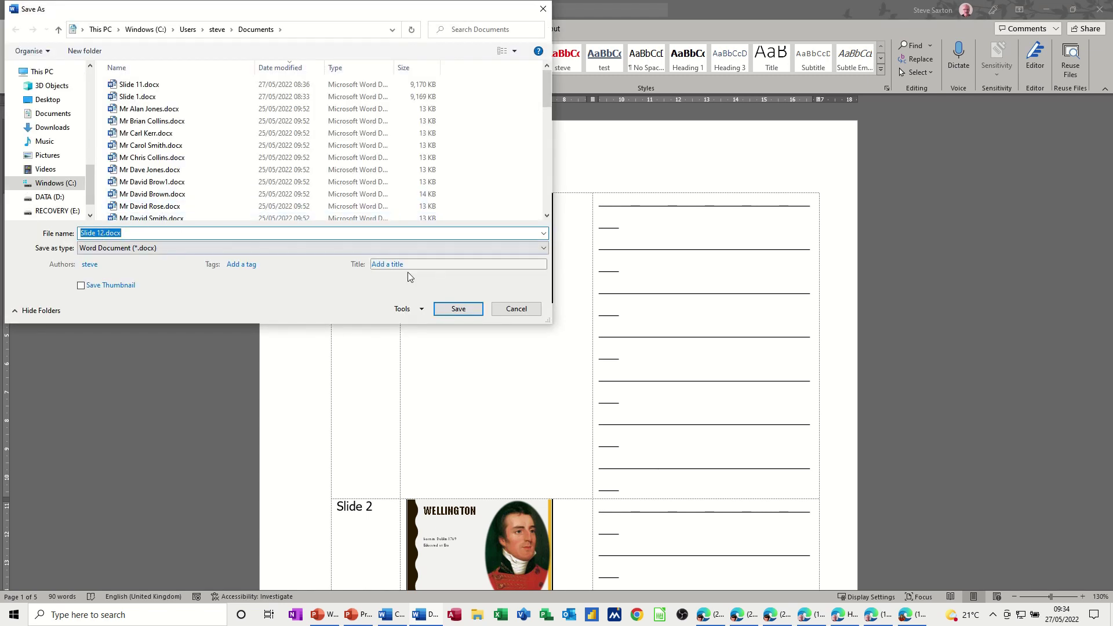
click(465, 315)
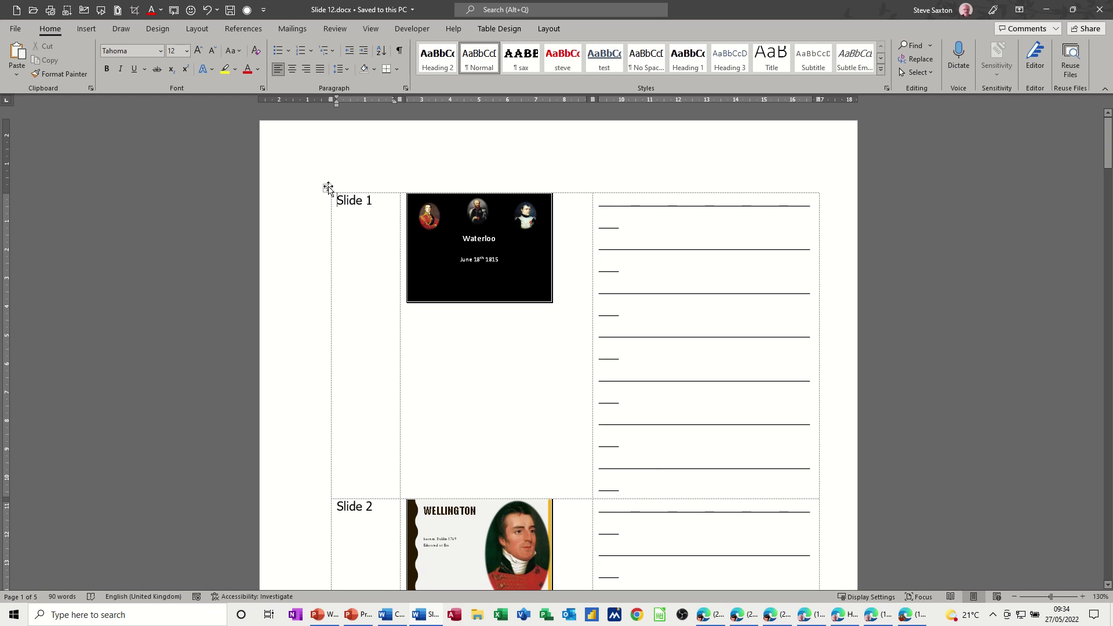
click(327, 188)
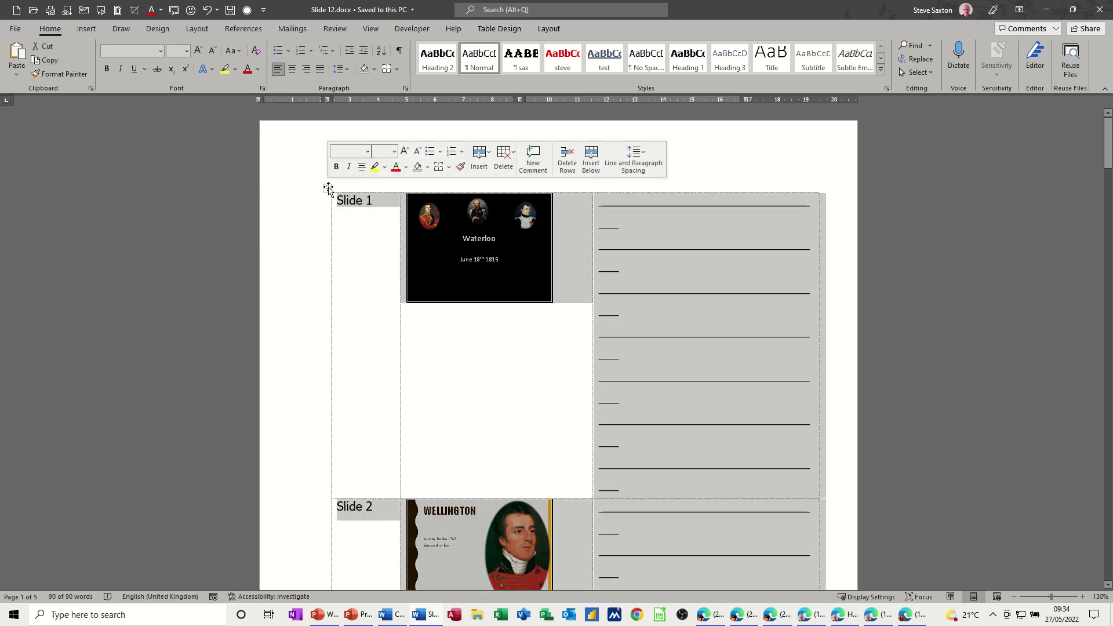
key(ctrl+p)
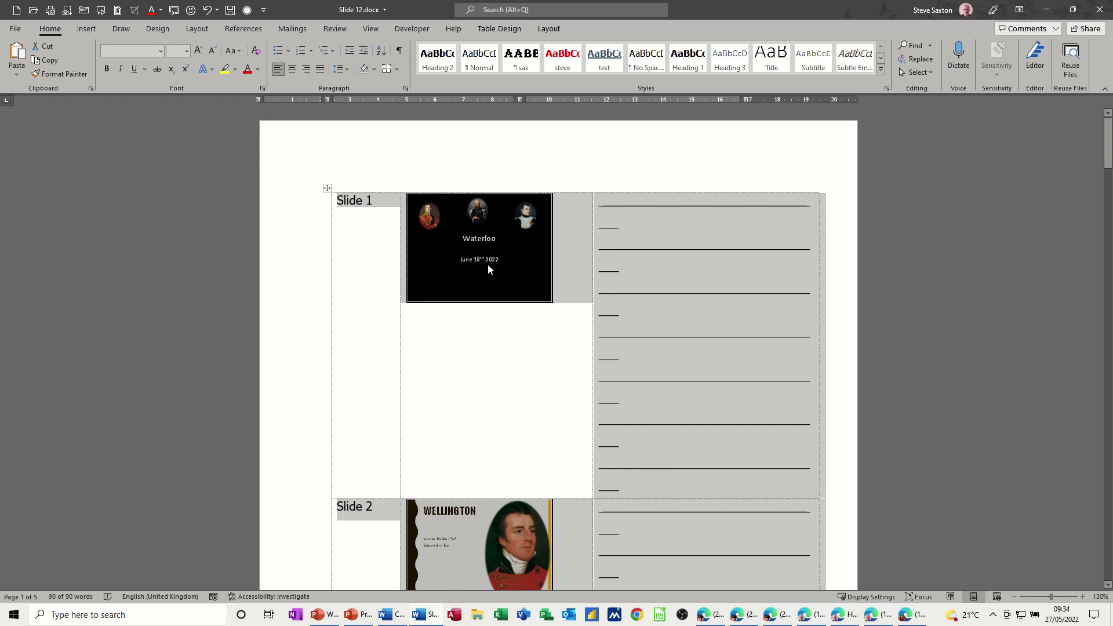
Type the sample notes 'sdfdsff' and 'fgdfg' on Slide 1's note lines.
click(614, 227)
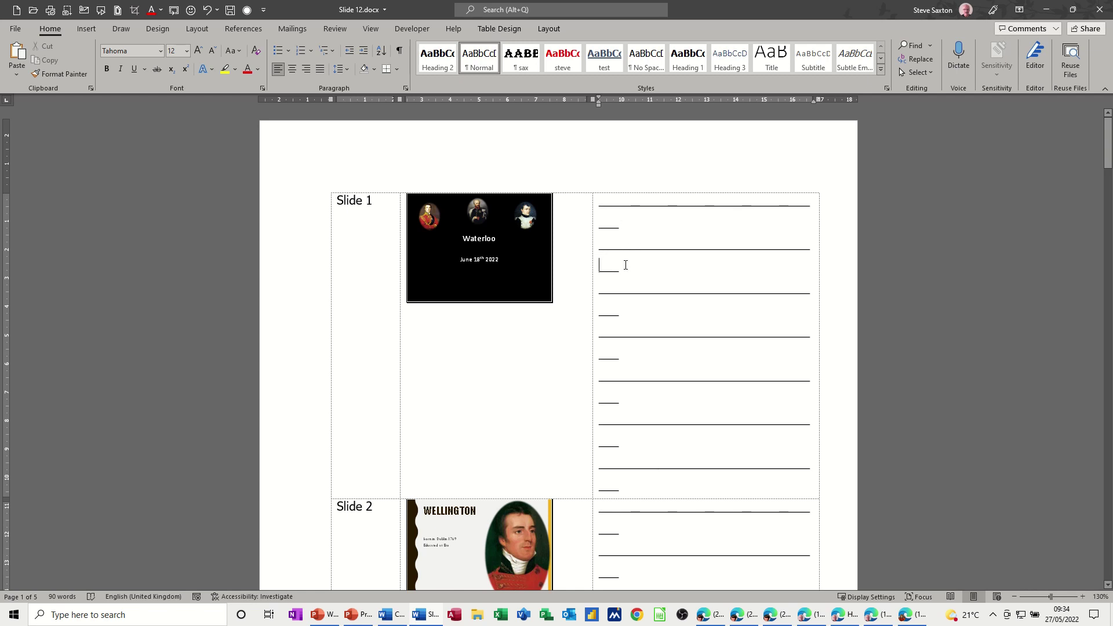
click(613, 254)
text(sdfdsff )
text(fgdfg)
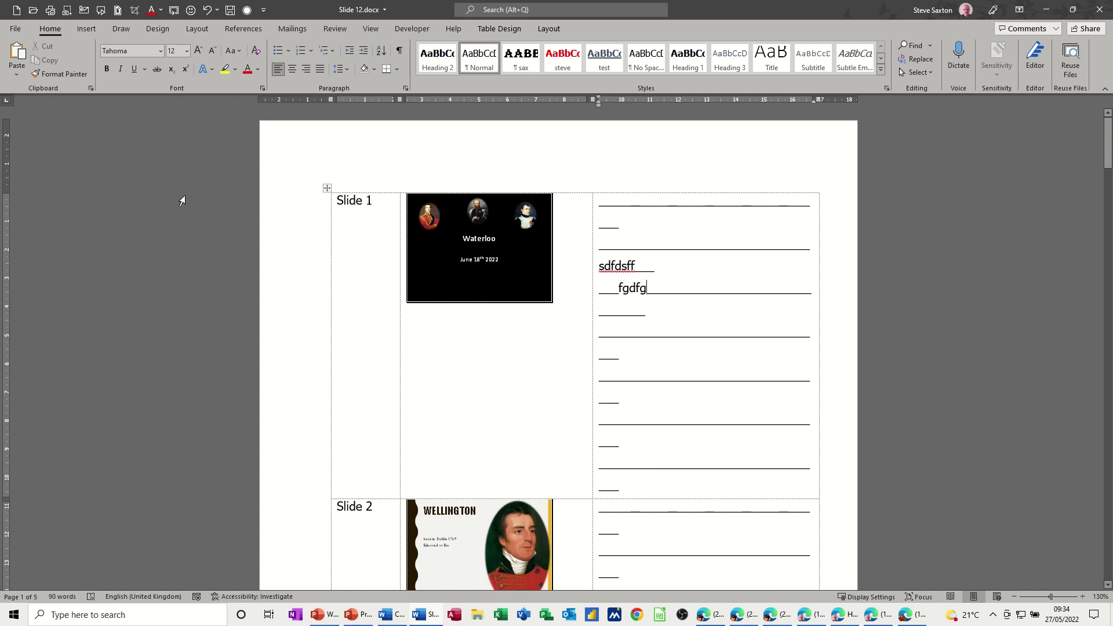
click(16, 29)
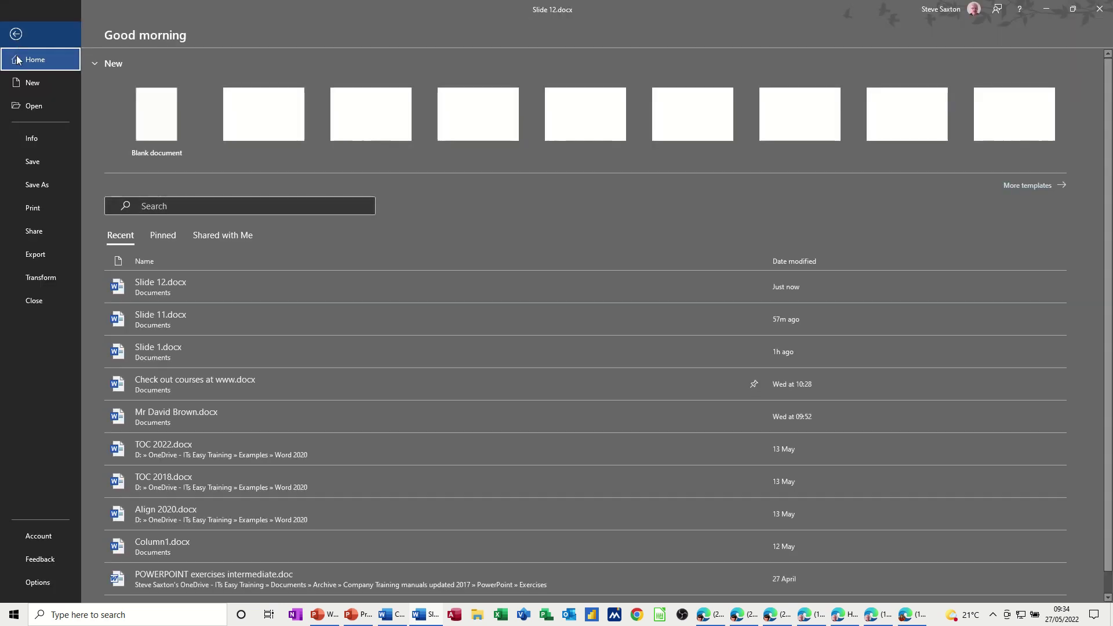
click(36, 139)
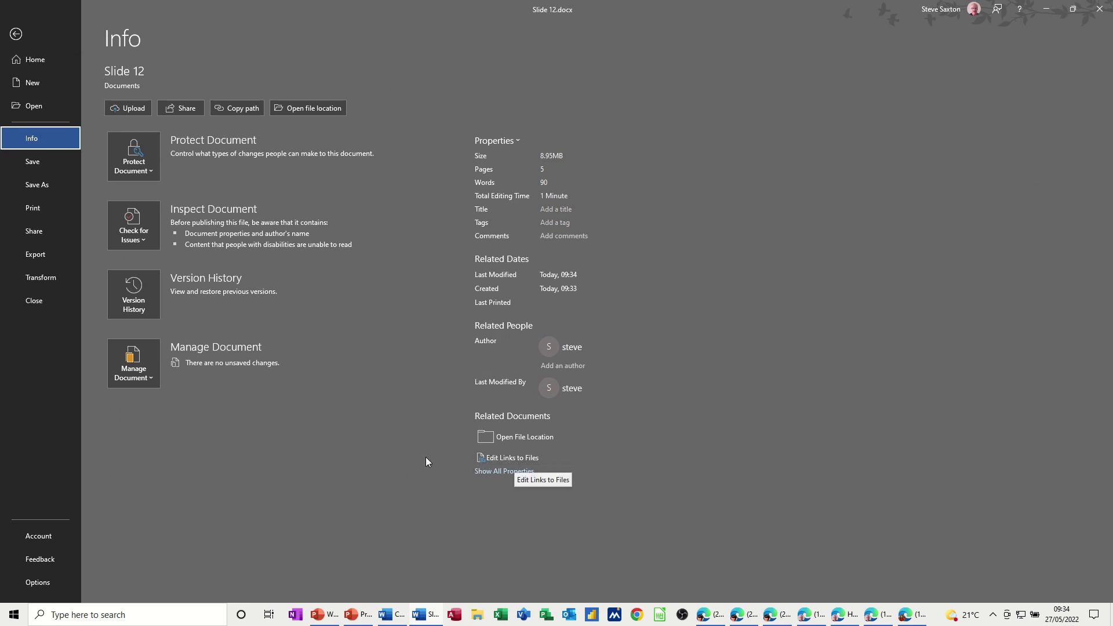
click(516, 457)
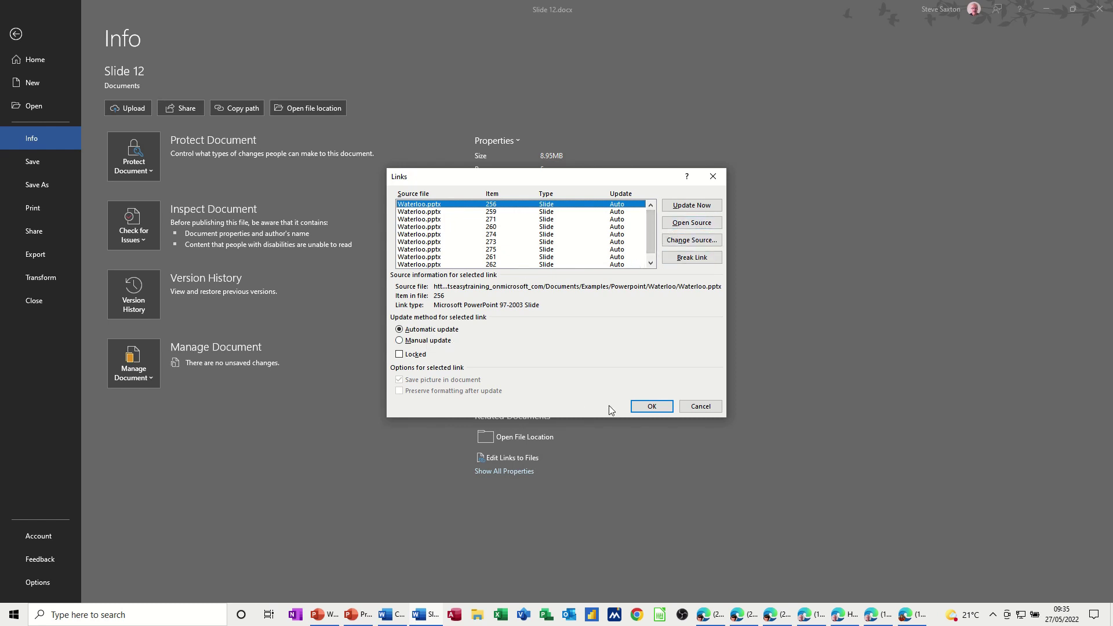
click(700, 406)
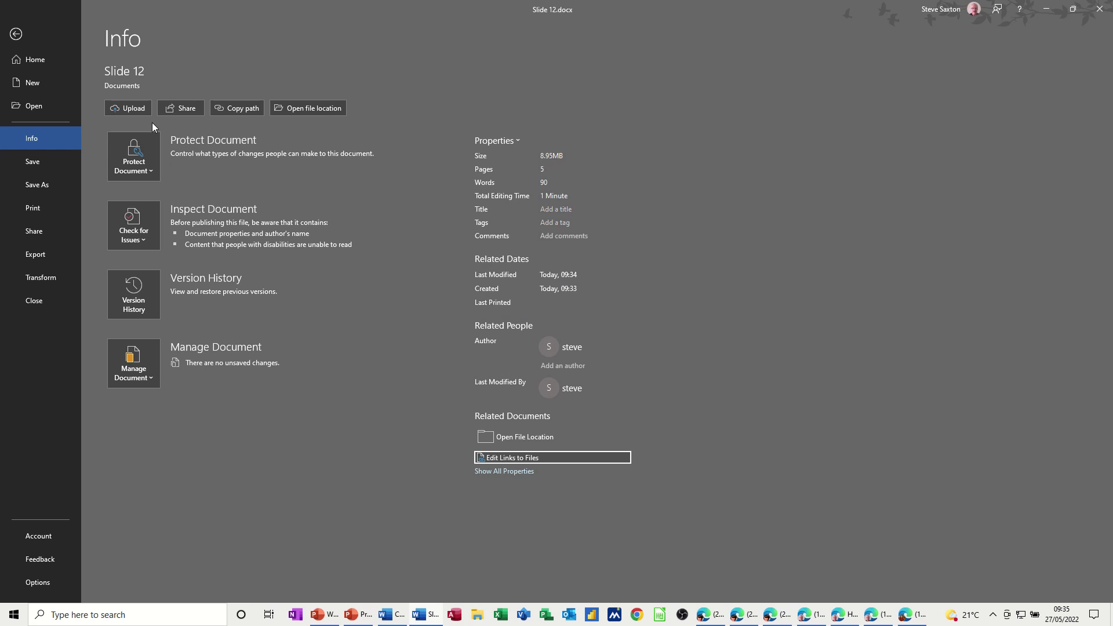
click(15, 33)
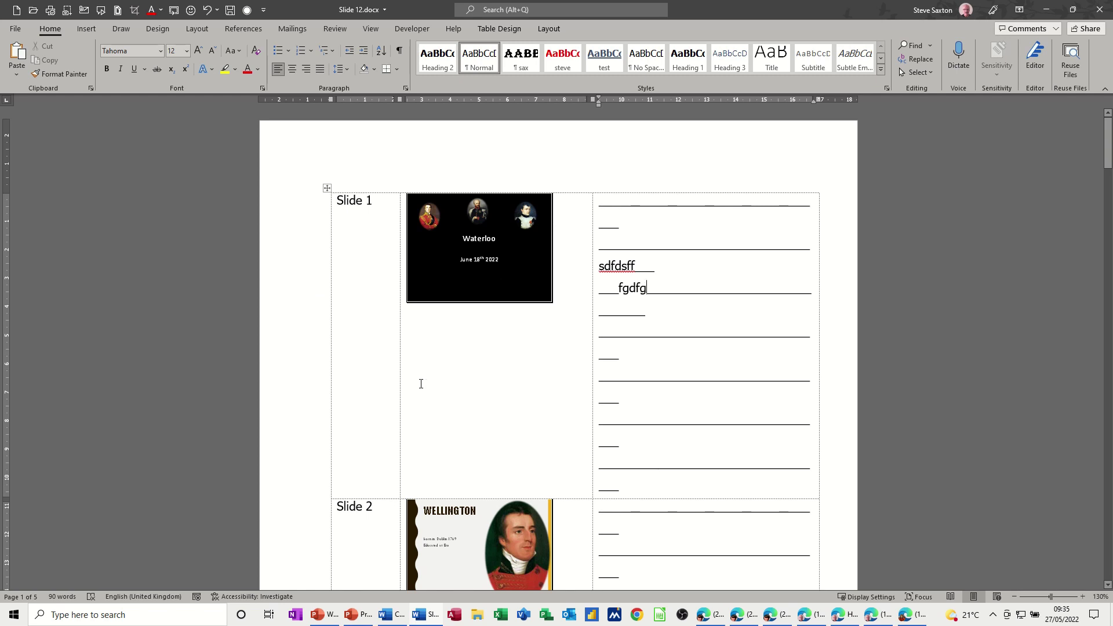
Save and close Slide 12.docx, then reopen it from Recent and accept updating its links.
key(alt+F4)
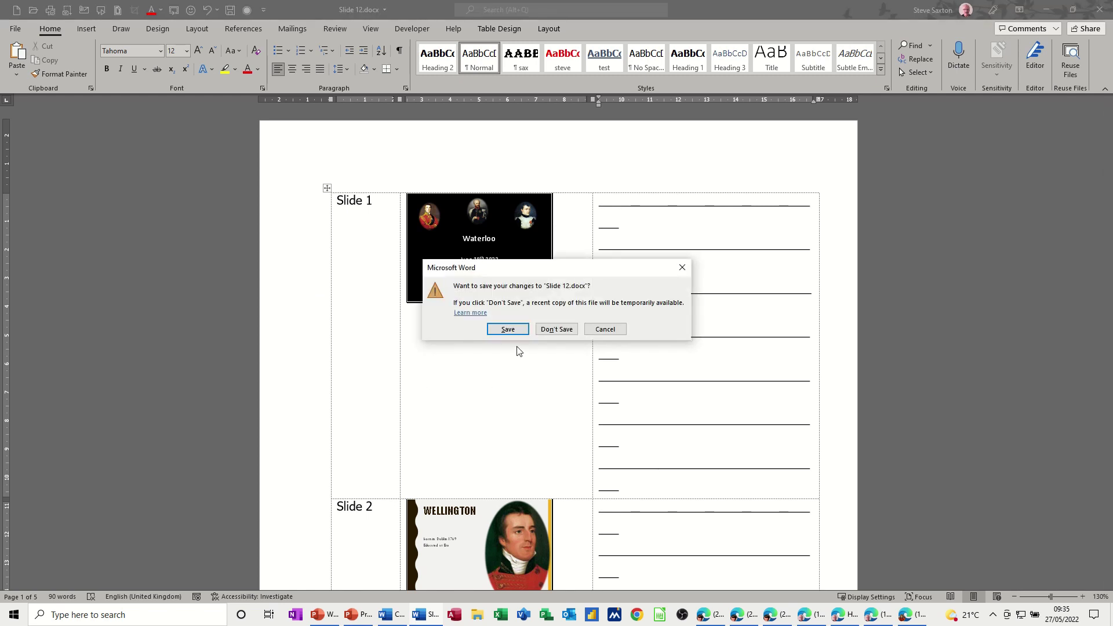
click(508, 329)
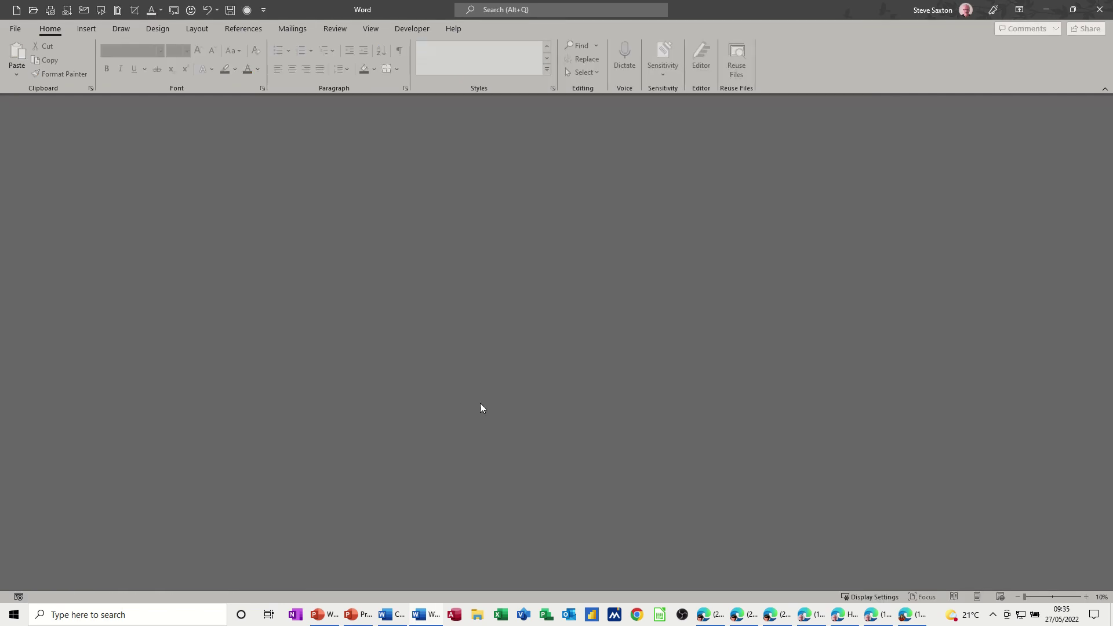
click(16, 31)
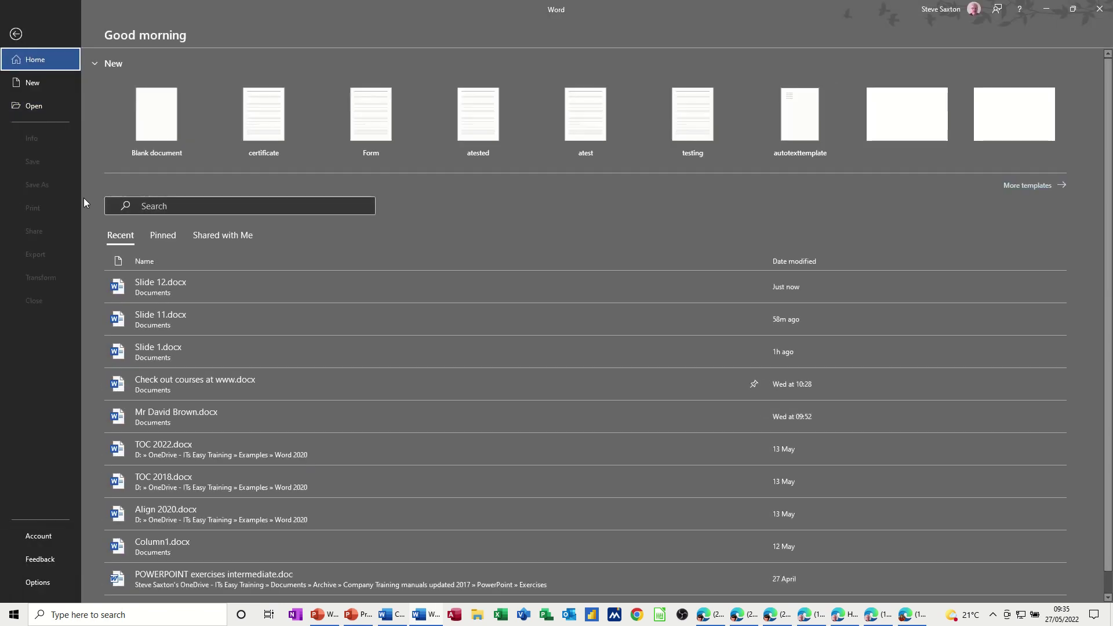
click(167, 286)
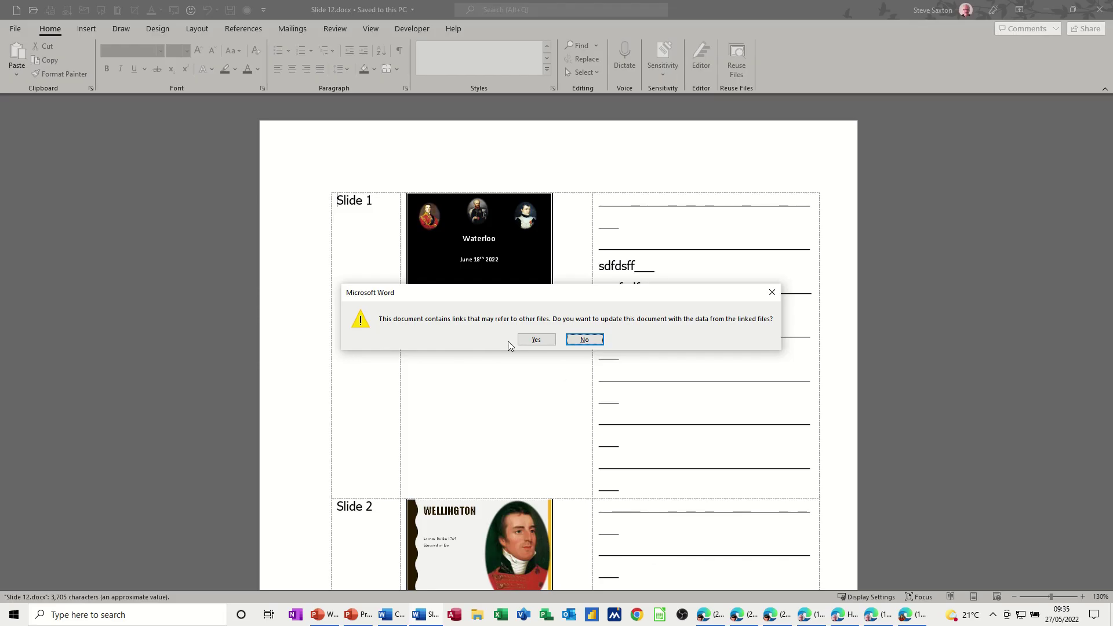
click(532, 342)
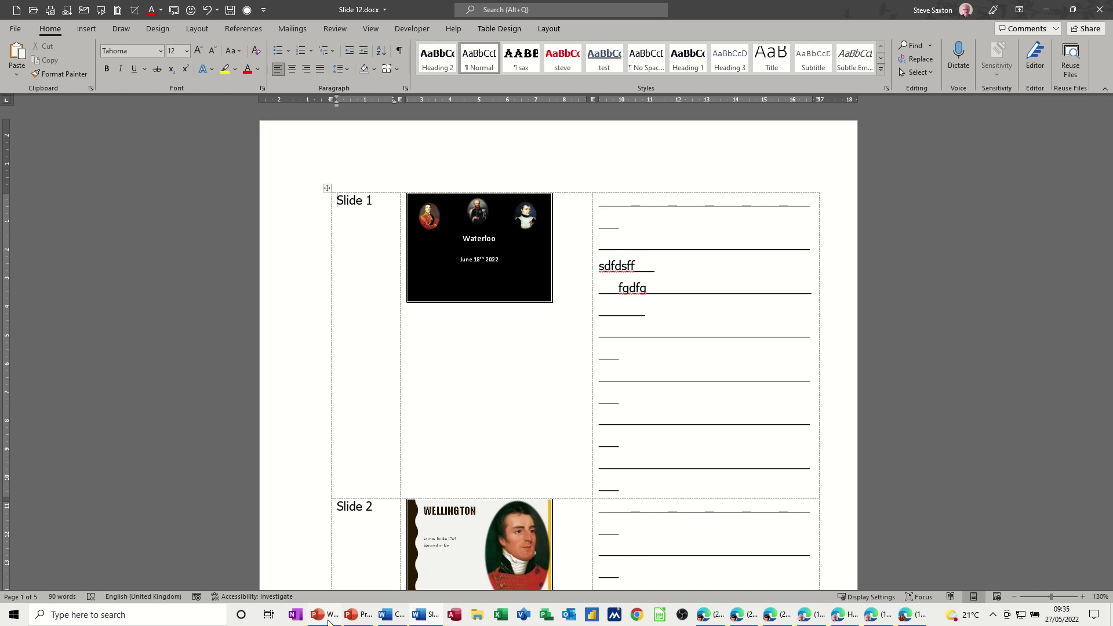
click(328, 620)
Change the subtitle year from 2022 back to 1815, then return to the Word handout.
double_click(691, 328)
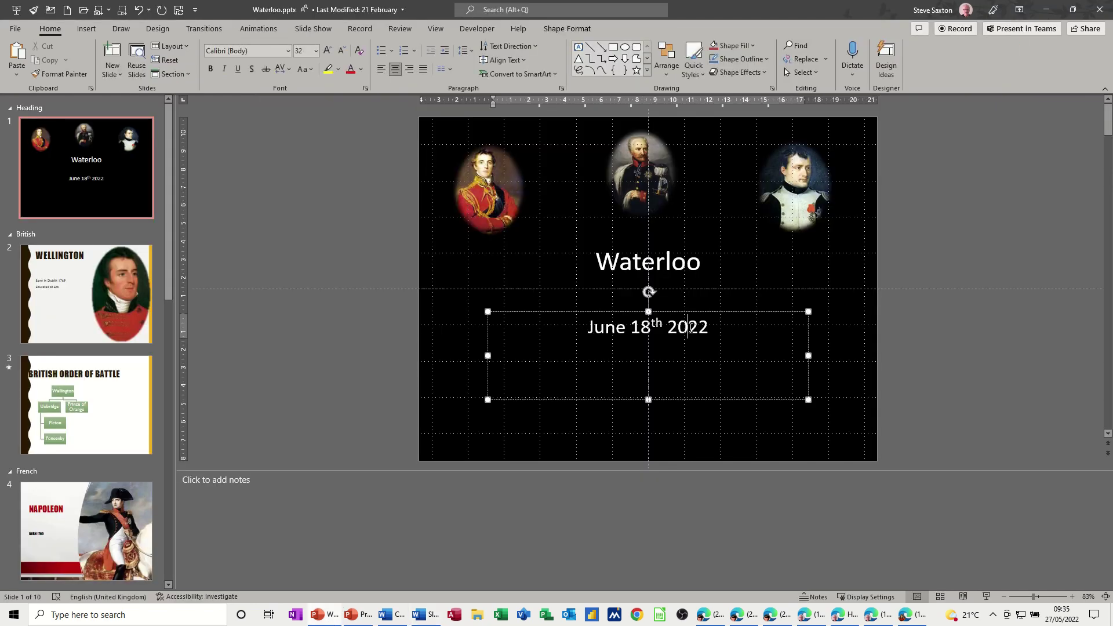
text(1815)
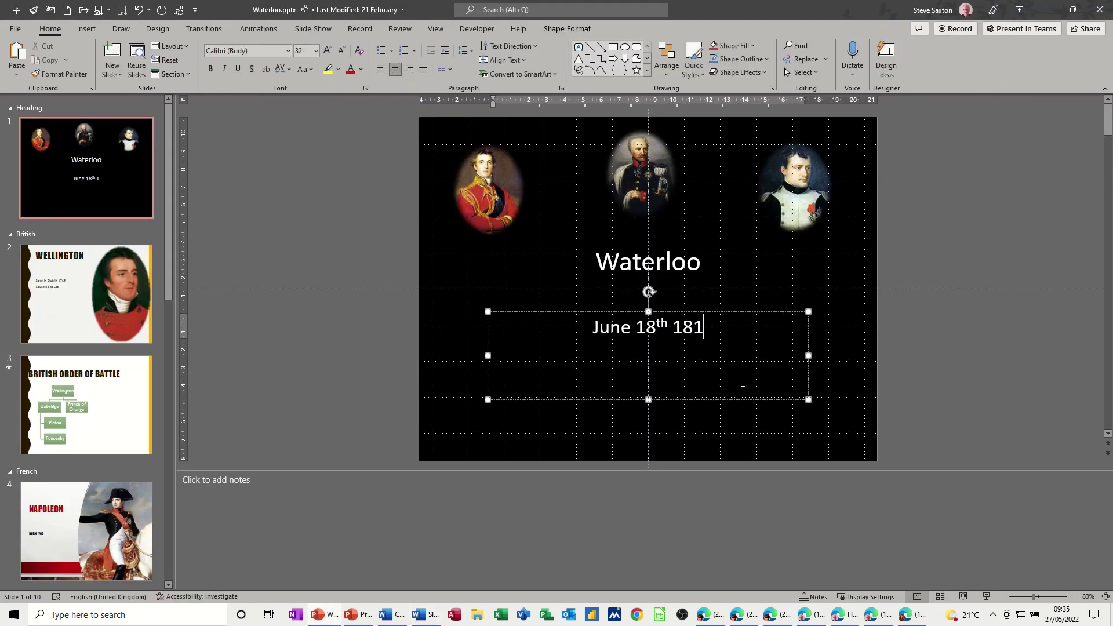
click(747, 426)
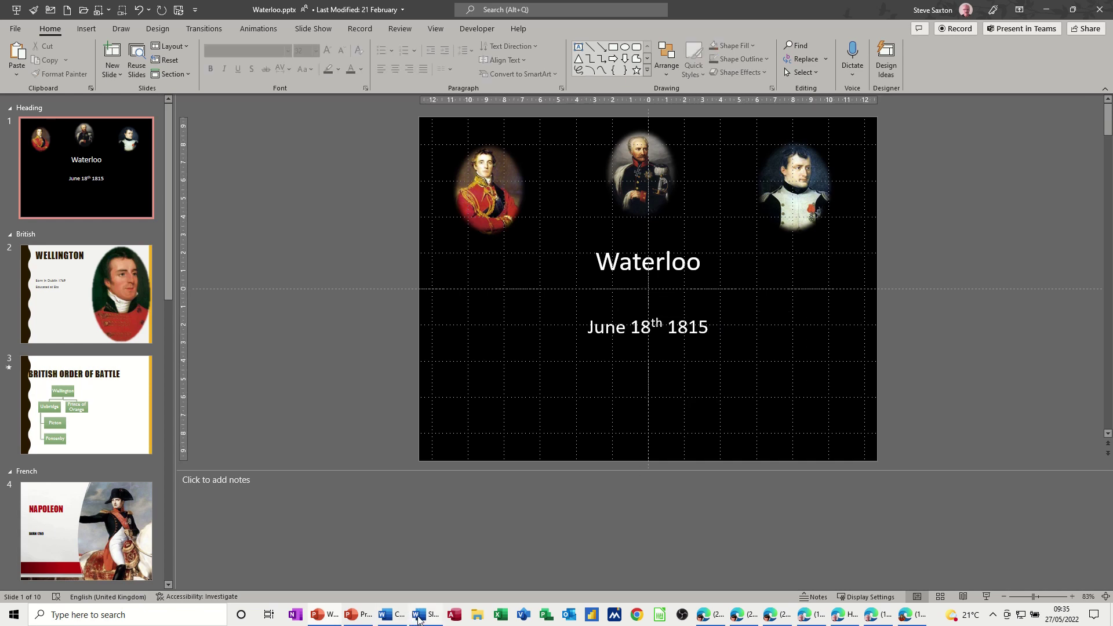
click(424, 616)
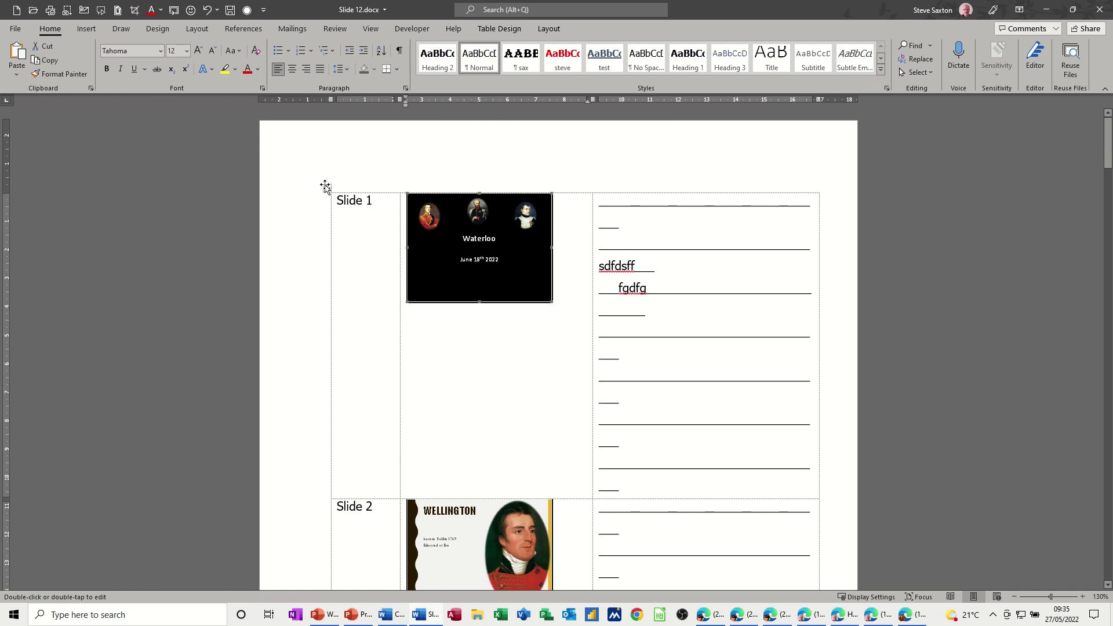
Select the handout table so Slide 1 refreshes to 1815, then bring Waterloo.pptx forward.
click(326, 187)
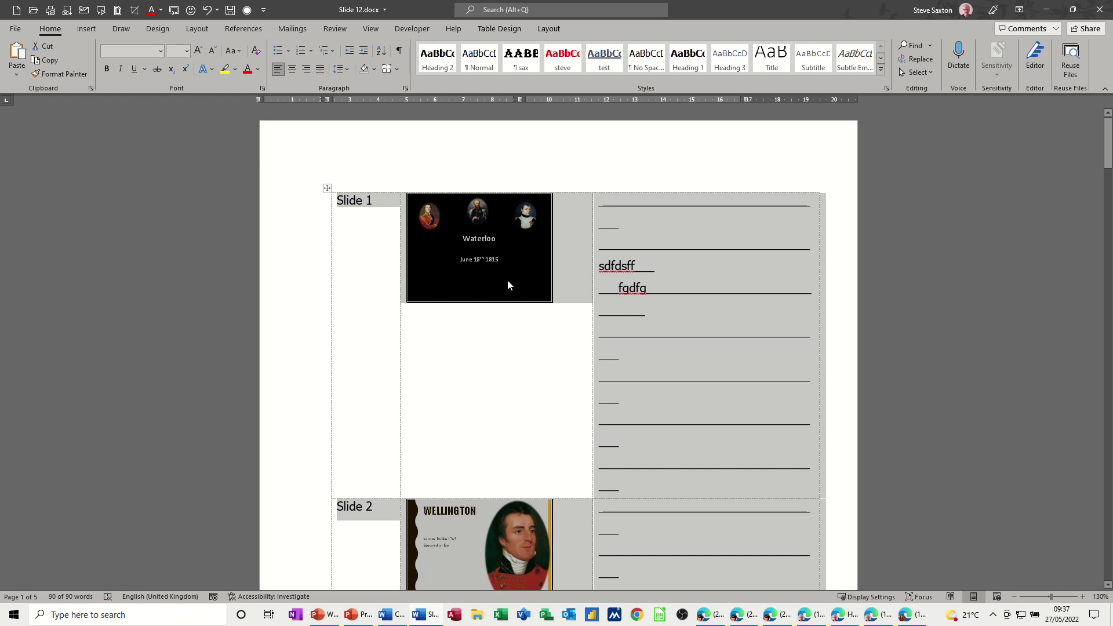
click(352, 616)
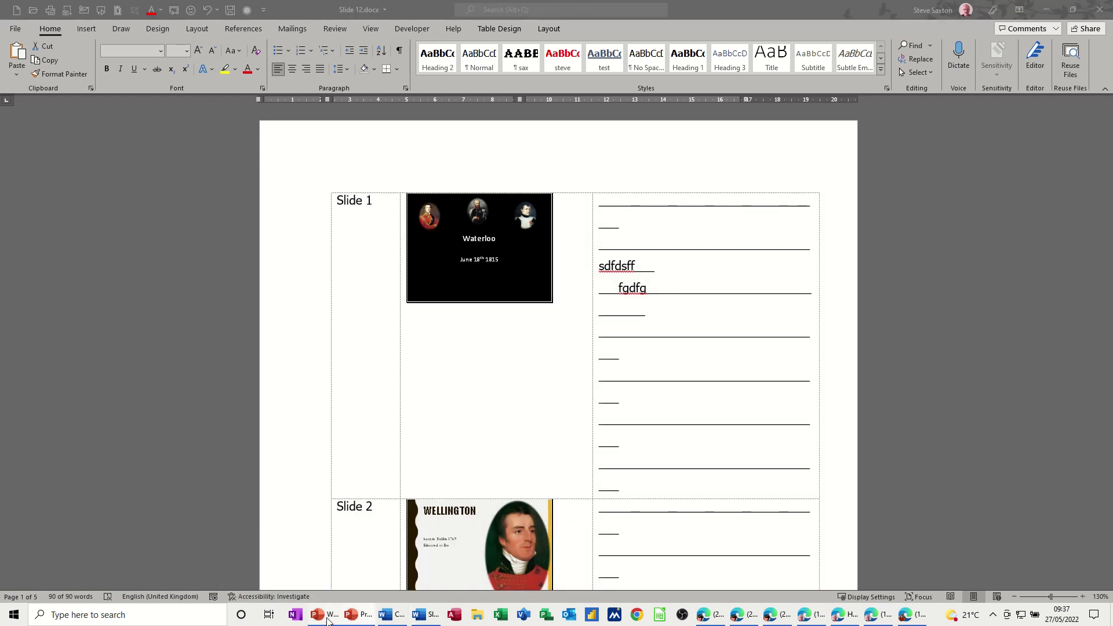
click(328, 620)
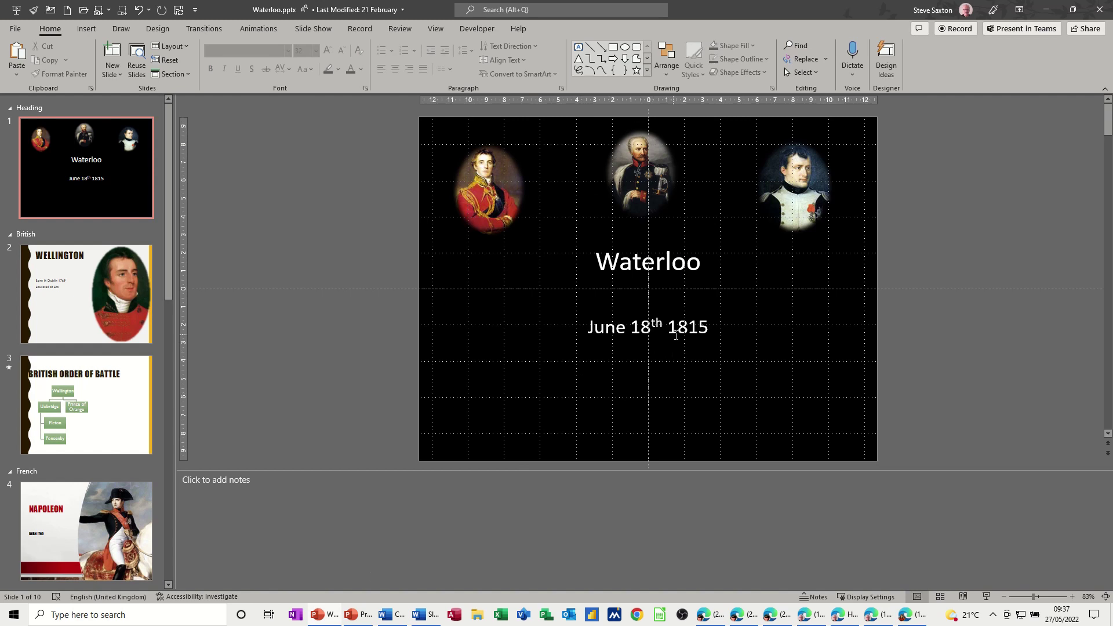